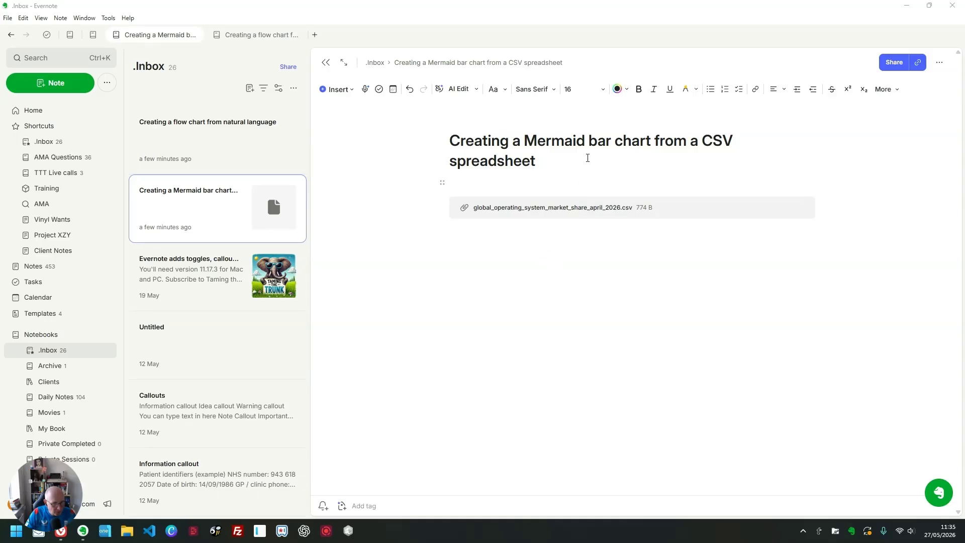
Step: View the contents of the attached market share CSV as an inline preview, and return the attachment to title view
click(655, 211)
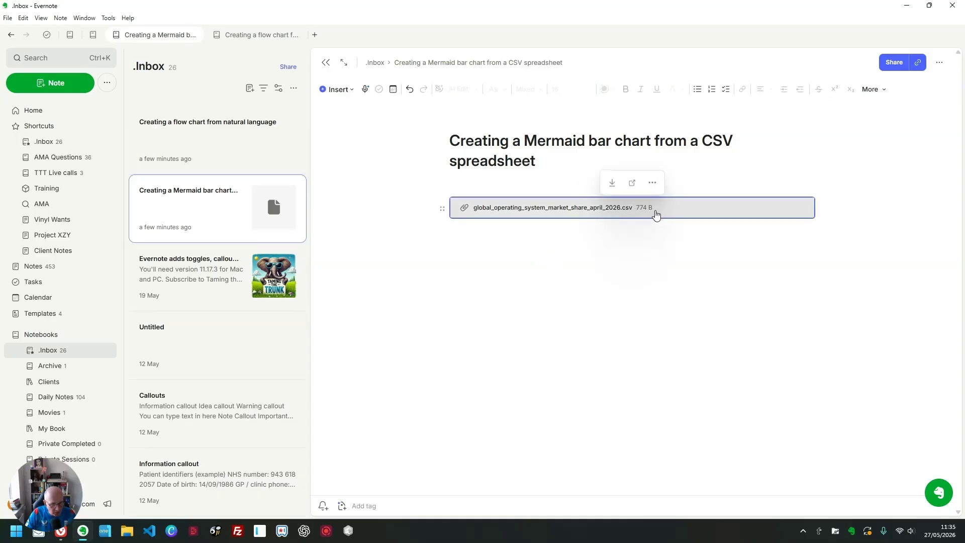
click(652, 184)
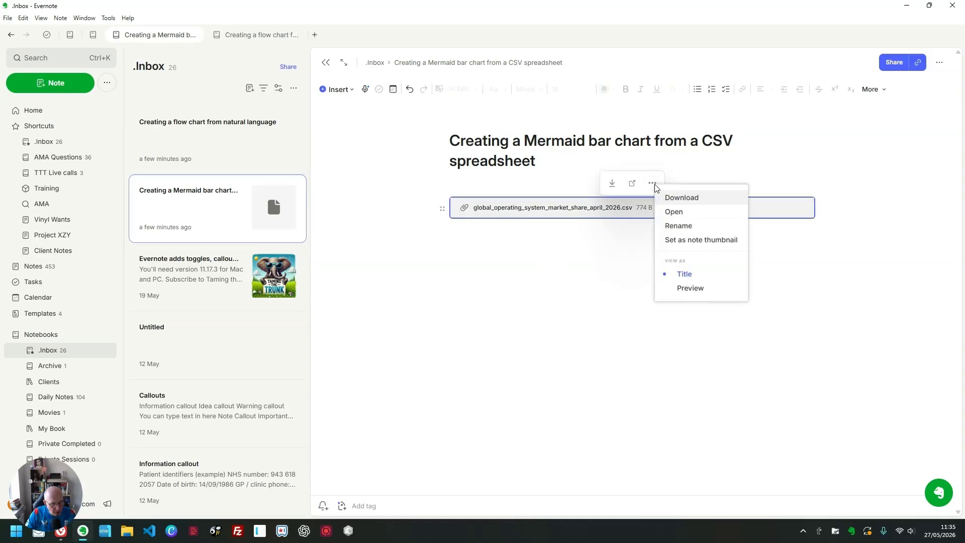
click(699, 288)
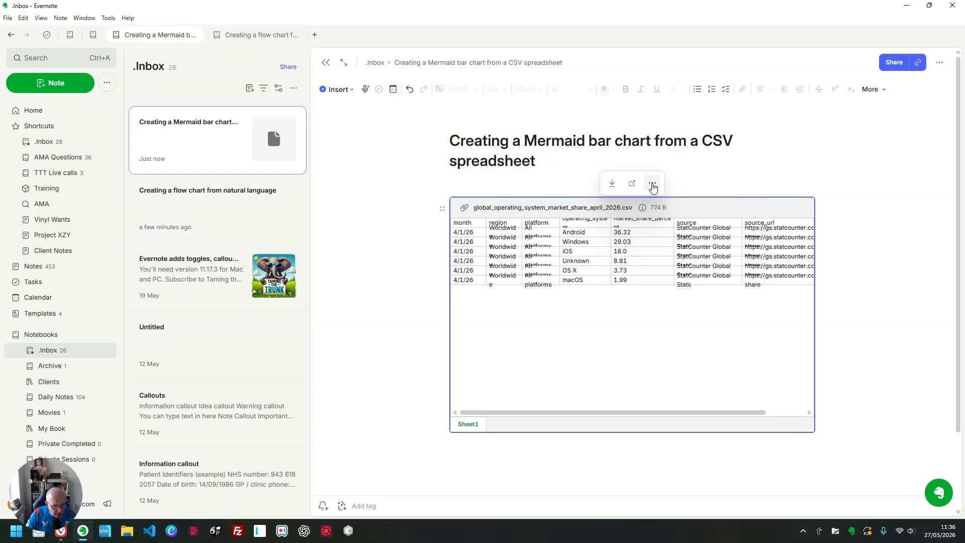
click(652, 184)
click(684, 273)
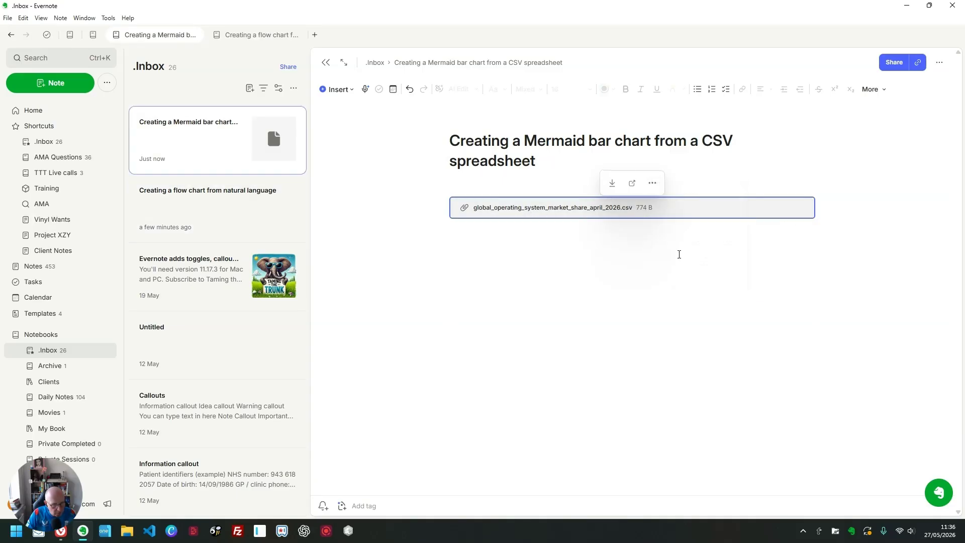
Step: Insert a Mermaid diagram block below the CSV attachment
click(650, 241)
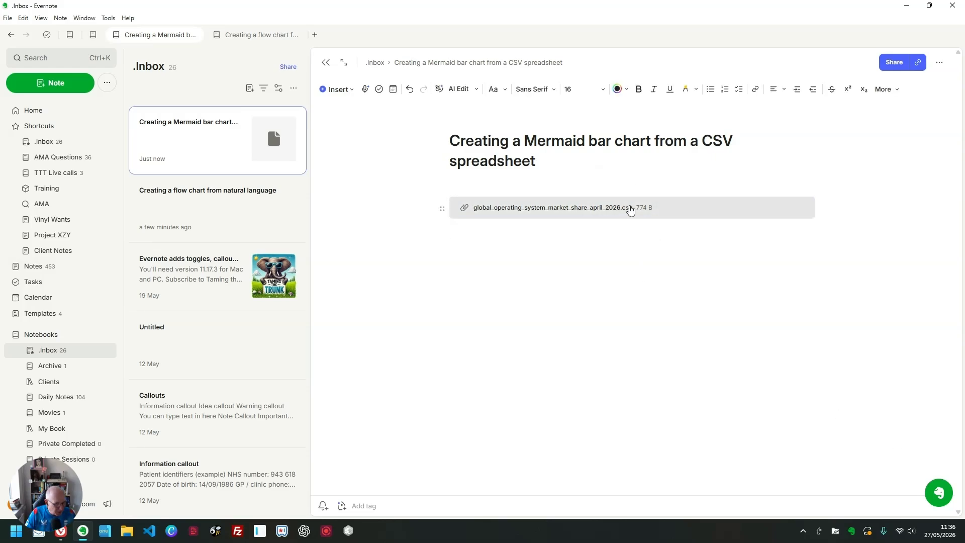
click(940, 495)
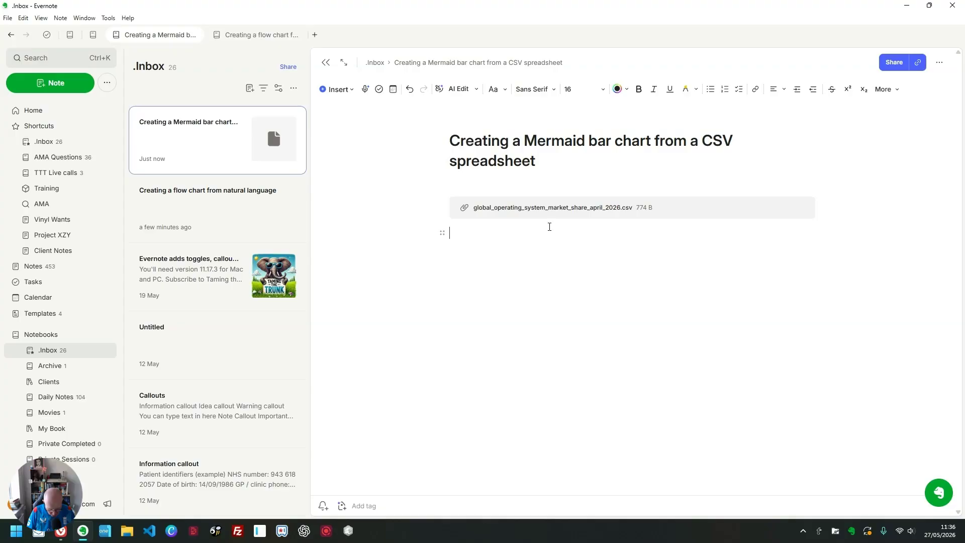
text(/mer)
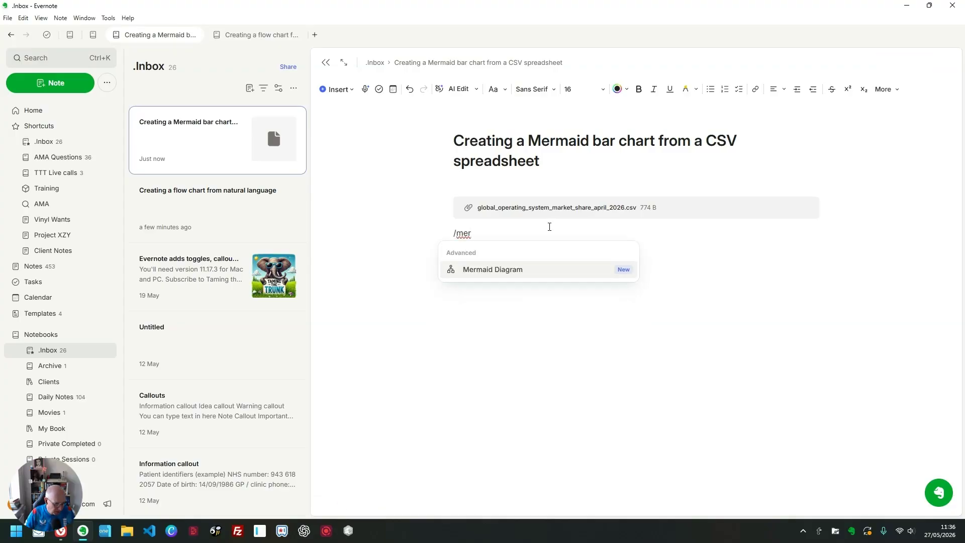
click(518, 271)
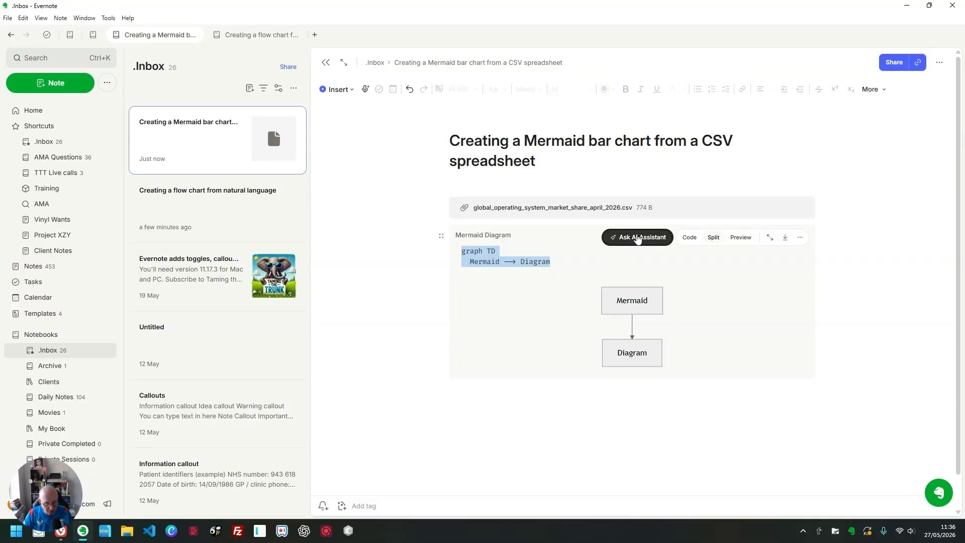
Step: Ask the AI Assistant to create a bar chart from the operating_system and market_share_percent columns of the note's CSV file
click(637, 238)
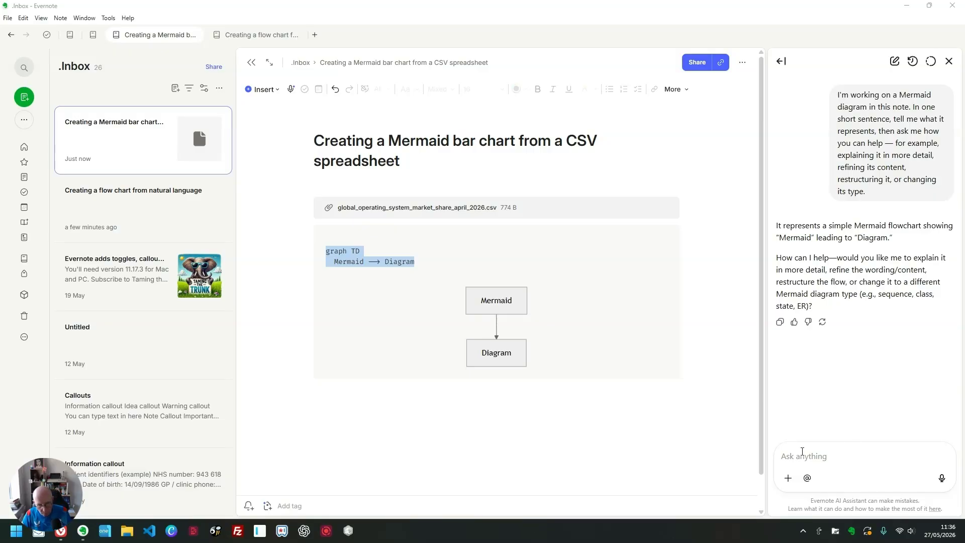
click(801, 454)
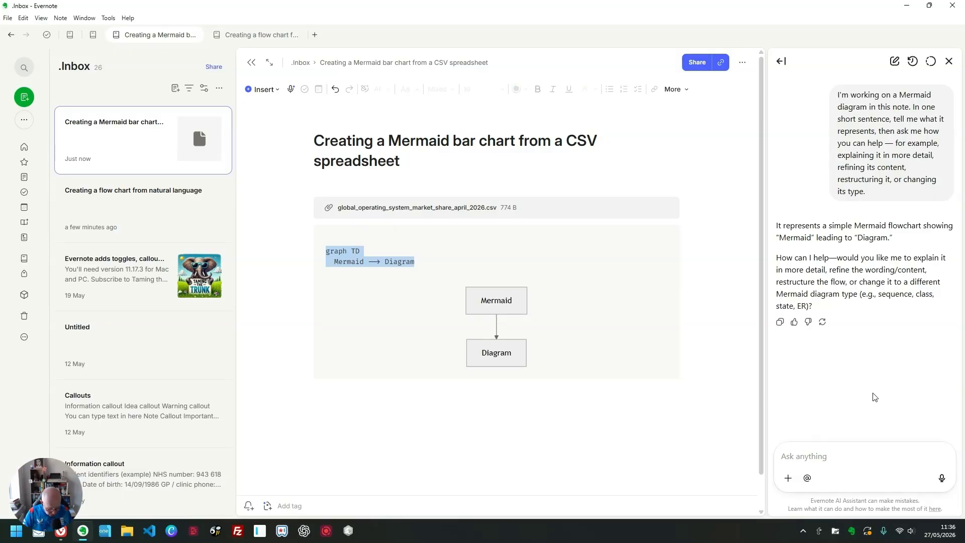
text(Take a look at the CSV file in the open note and use the data in columns operating_system and market_share_percent.  Then create me a bar chart.)
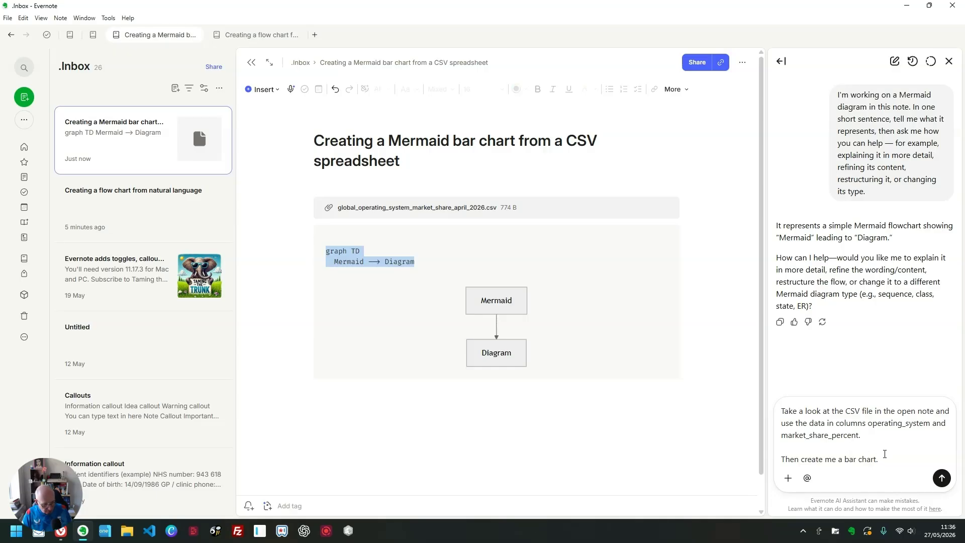
click(943, 478)
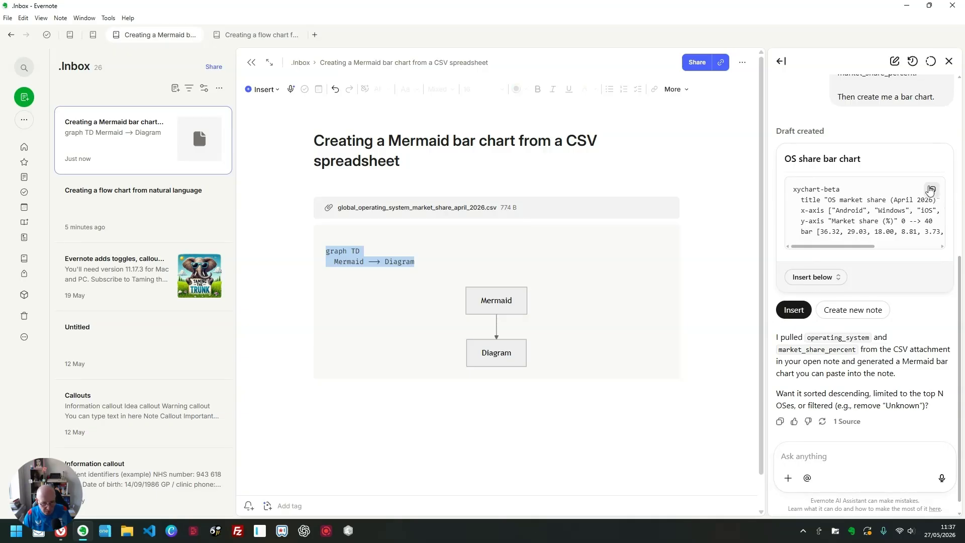
Step: Replace the default Mermaid code with the assistant's OS share bar chart code and show the diagram in preview only
click(931, 190)
click(395, 257)
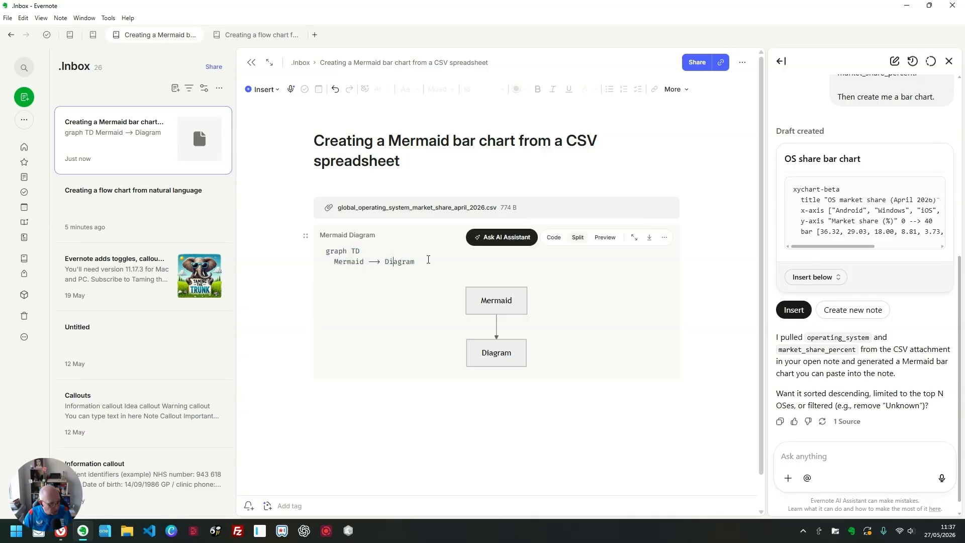
drag(415, 262, 324, 251)
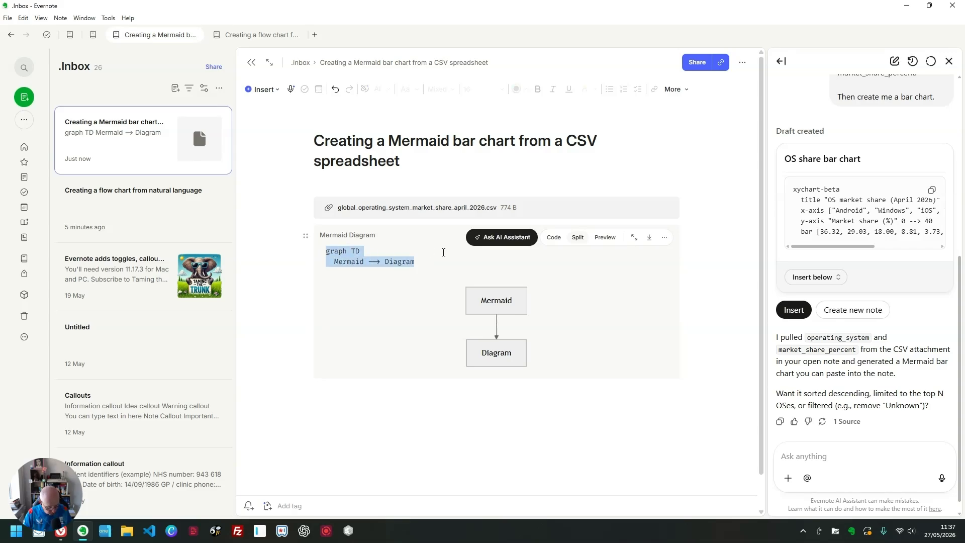
key(ctrl+v)
scroll(656, 252, down, 3)
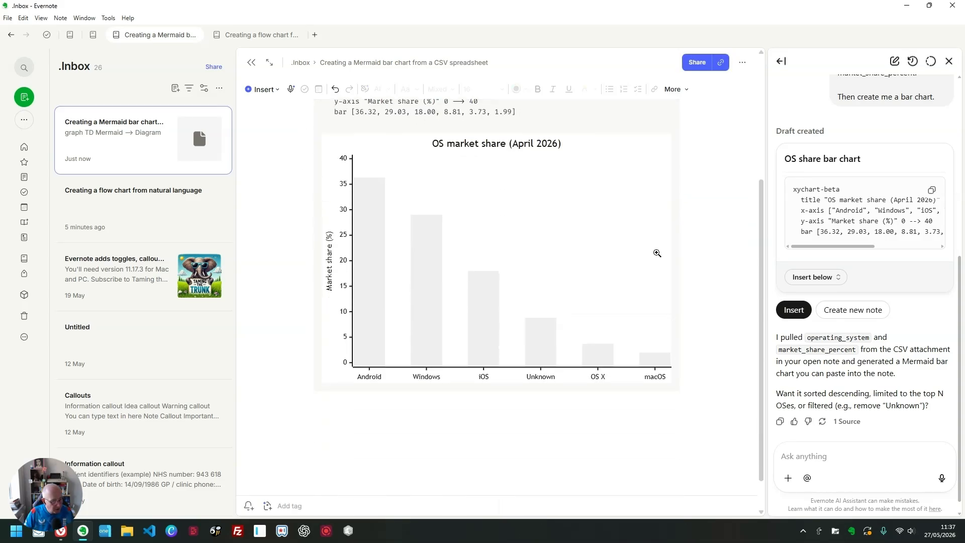
scroll(657, 252, up, 3)
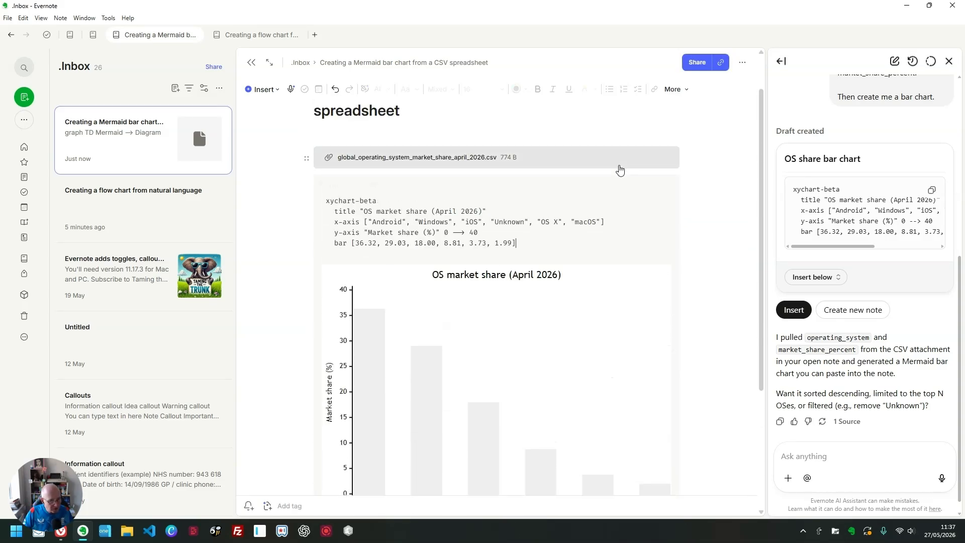
click(605, 187)
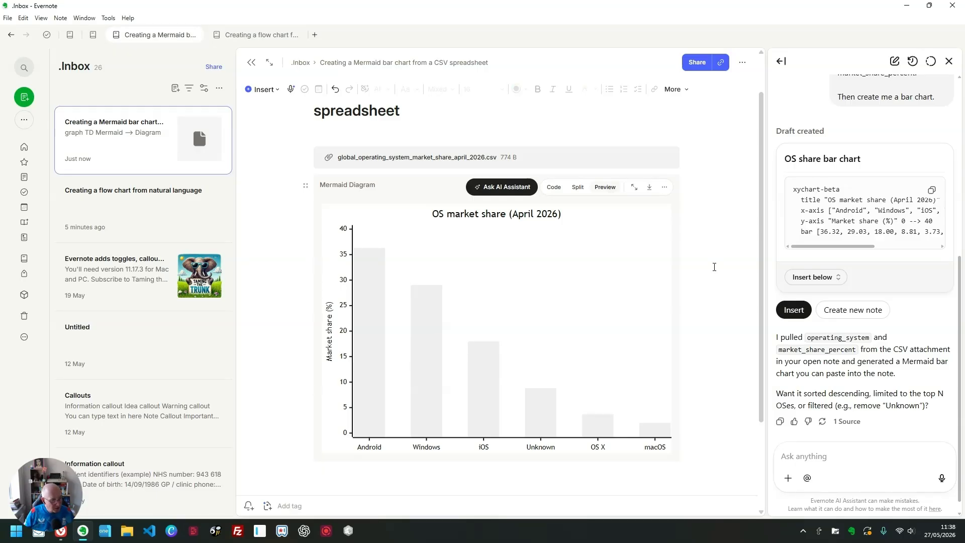
Step: Insert a Mermaid diagram block in the note "Creating a flow chart from natural language"
click(261, 35)
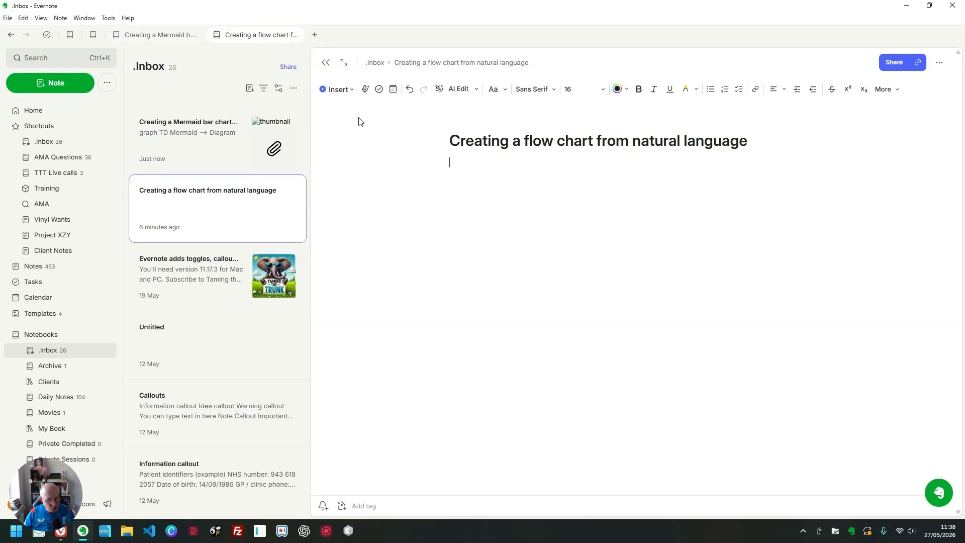
click(593, 185)
text(/merm)
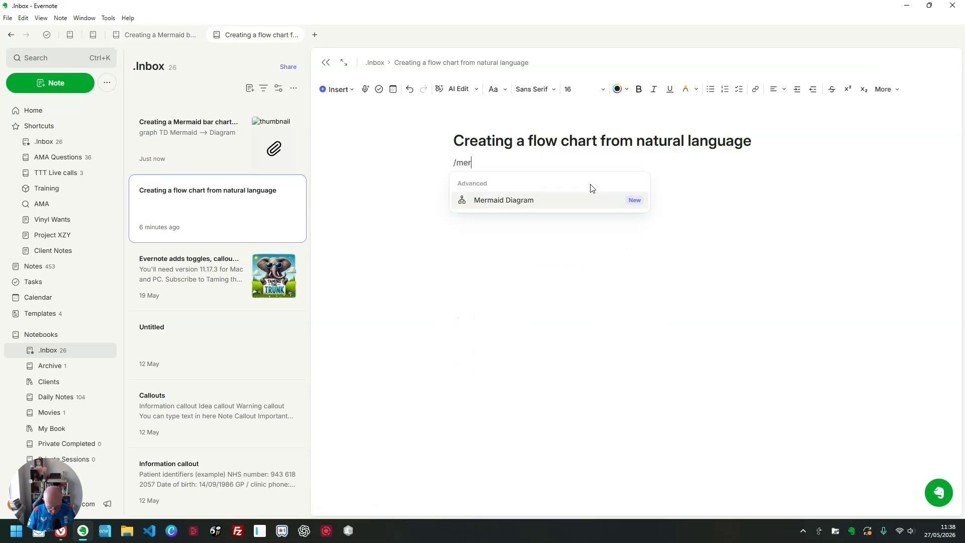
click(570, 203)
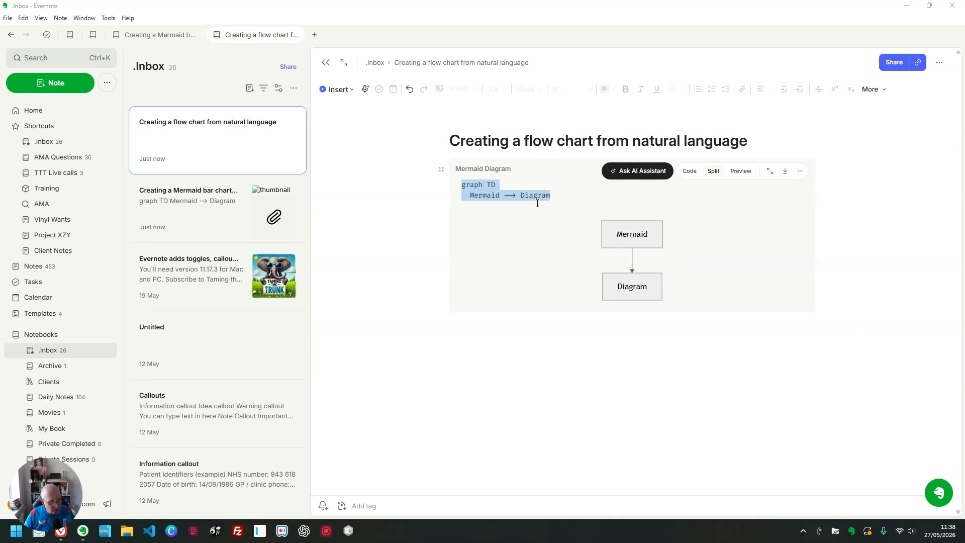
Step: Ask the AI Assistant for a Mermaid flow chart of an email marketing drip campaign, using the prepared prompt describing its stages and conditional branches
click(494, 193)
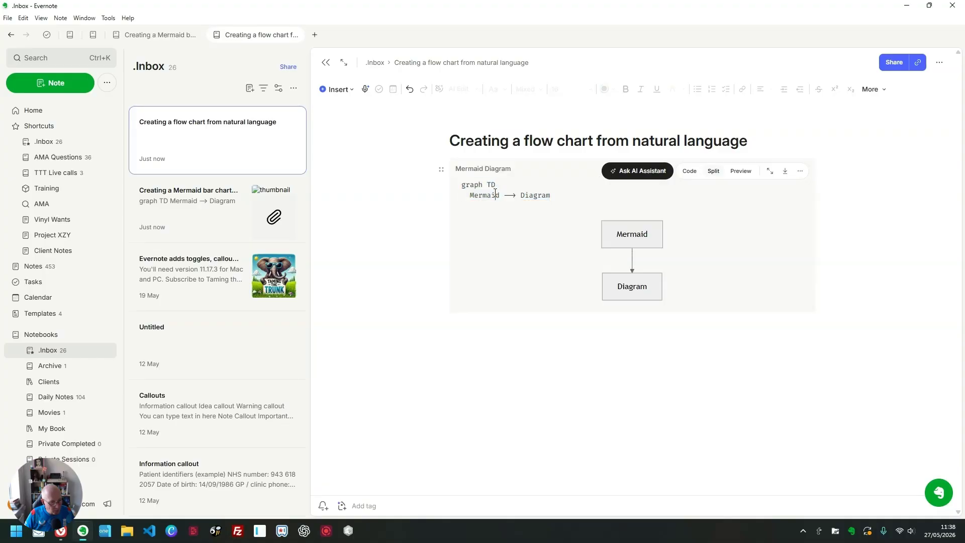
click(638, 170)
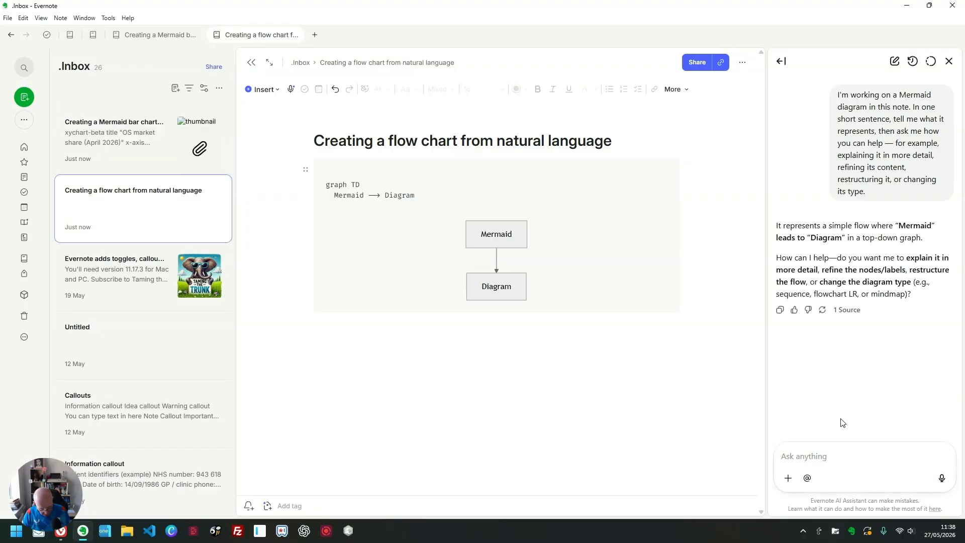
key(ctrl+v)
scroll(836, 422, up, 10)
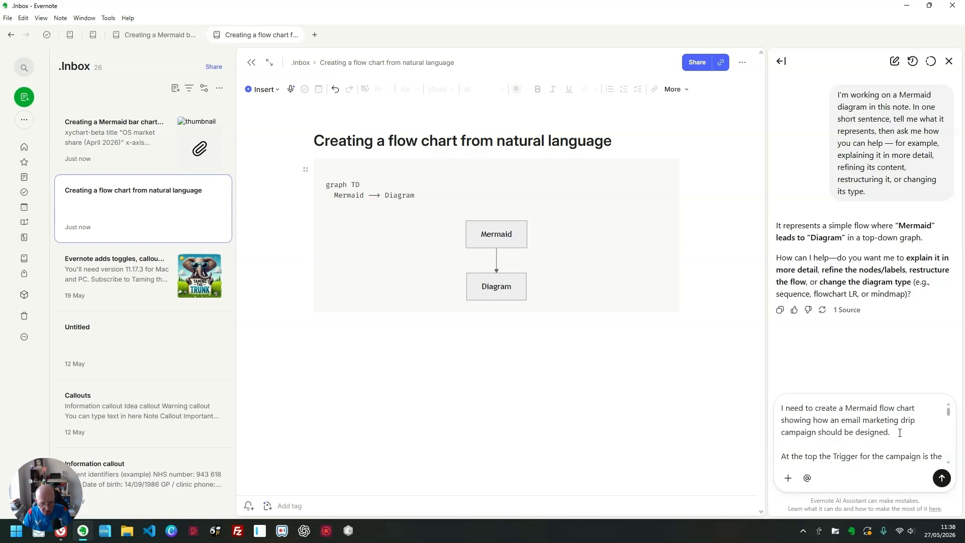
scroll(895, 425, down, 1)
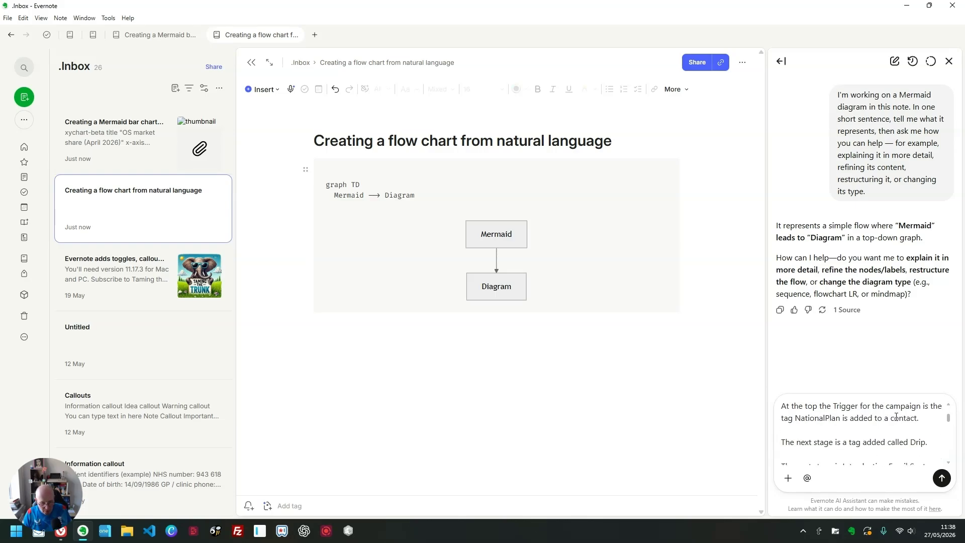
scroll(861, 417, down, 1)
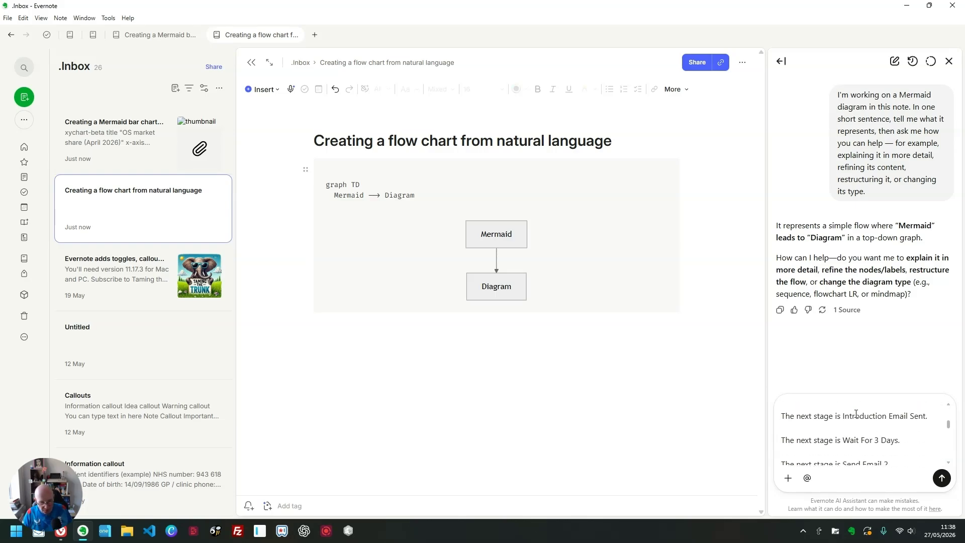
scroll(859, 410, down, 1)
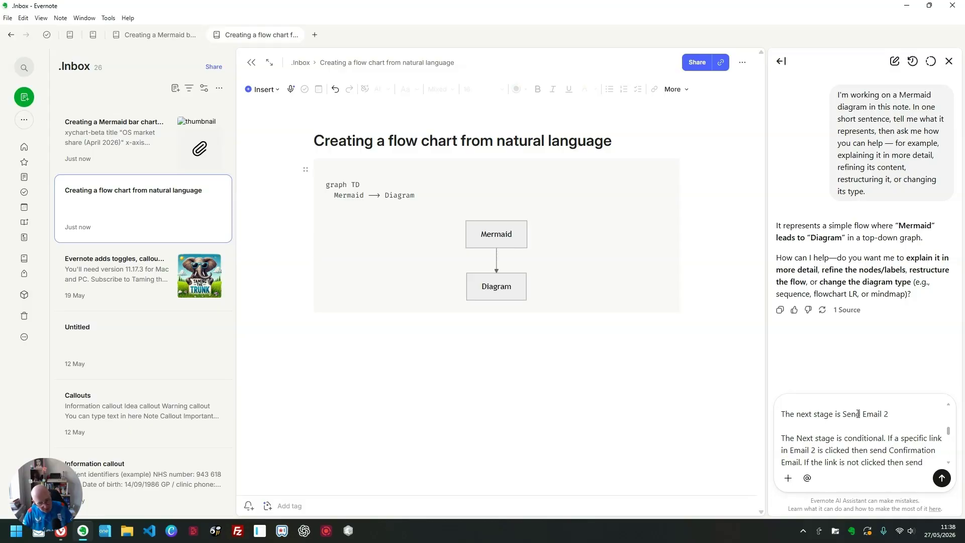
scroll(857, 415, down, 1)
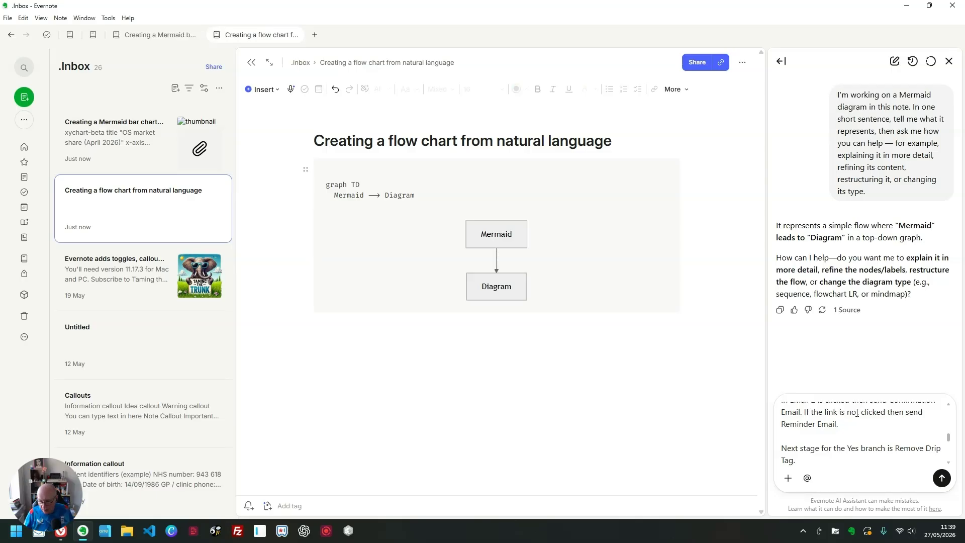
click(941, 477)
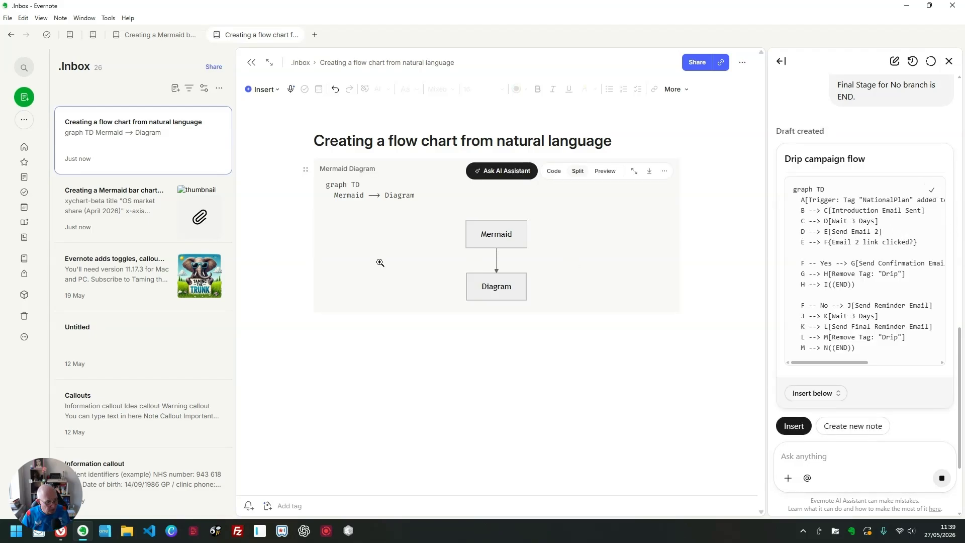
Step: Replace the default Mermaid code with the assistant's drip campaign flow code and show the diagram in preview only
drag(420, 196, 325, 185)
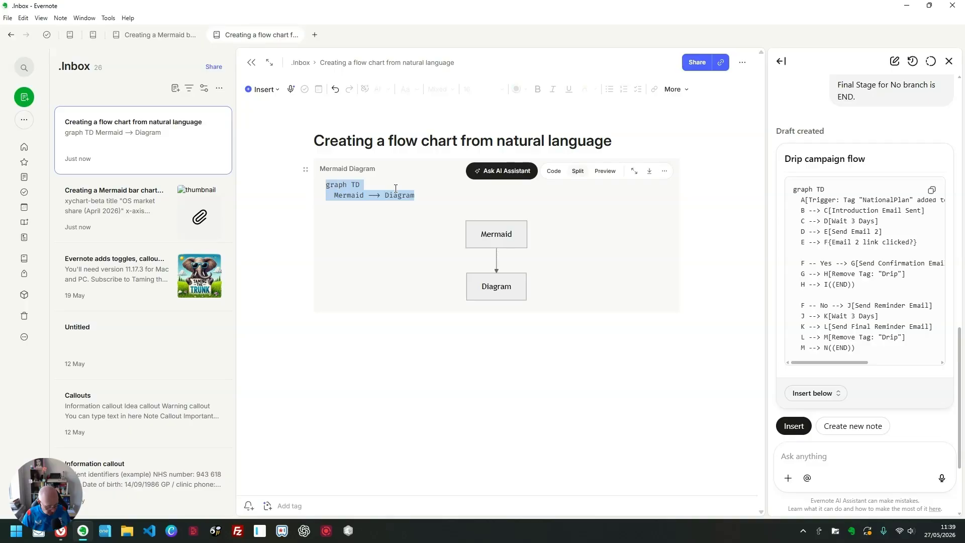
key(ctrl+v)
scroll(556, 243, down, 3)
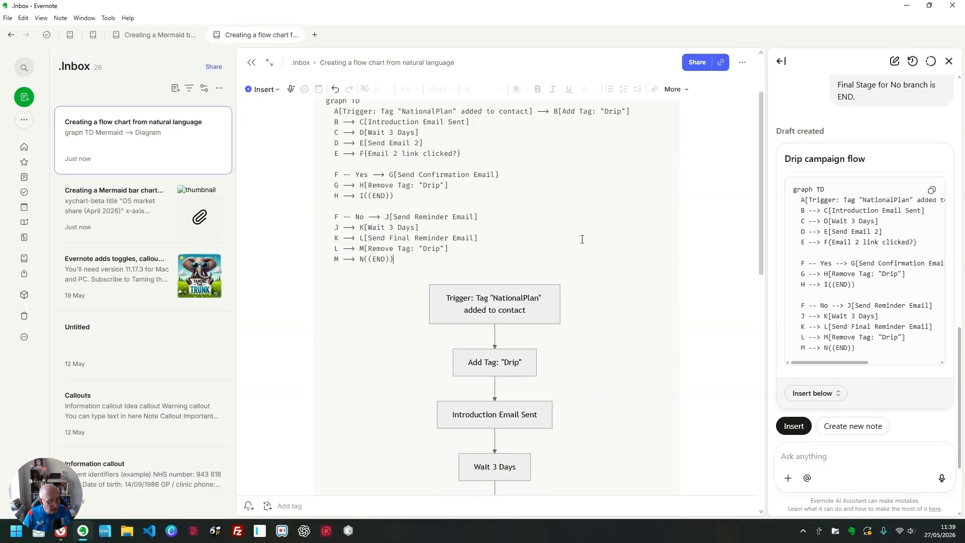
scroll(547, 236, up, 3)
click(605, 173)
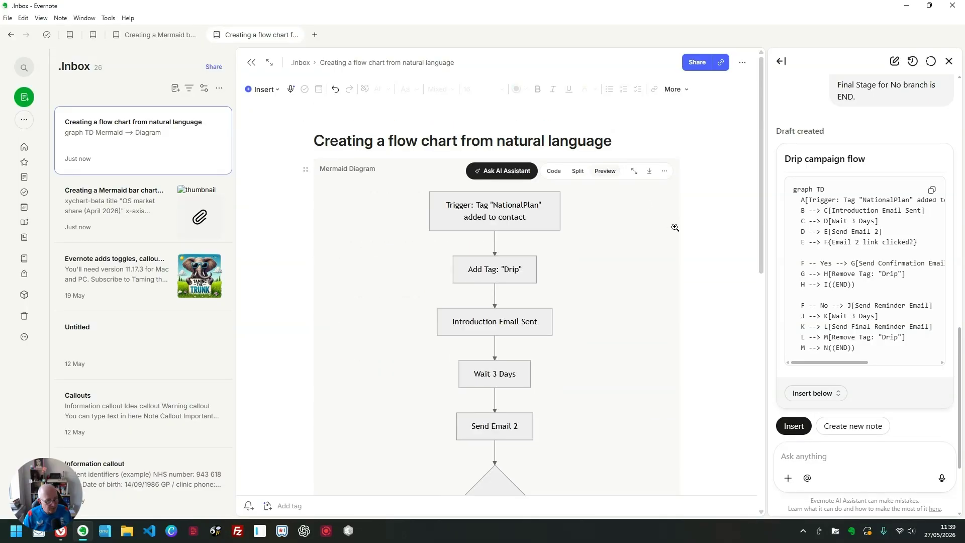
Step: Examine the drip campaign flow chart from its trigger through the Yes and No branches to both END nodes
scroll(502, 252, down, 1)
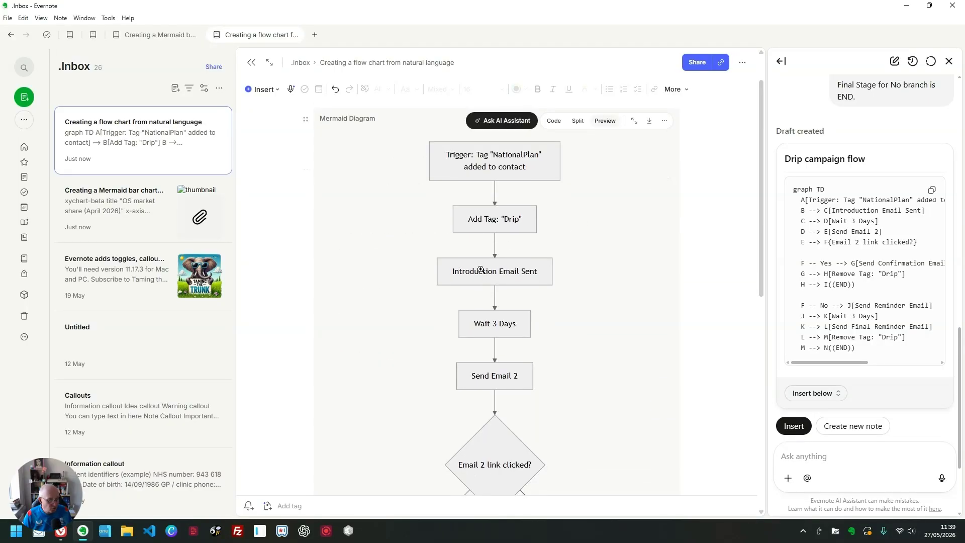
scroll(503, 251, down, 1)
scroll(510, 261, down, 1)
scroll(456, 230, down, 4)
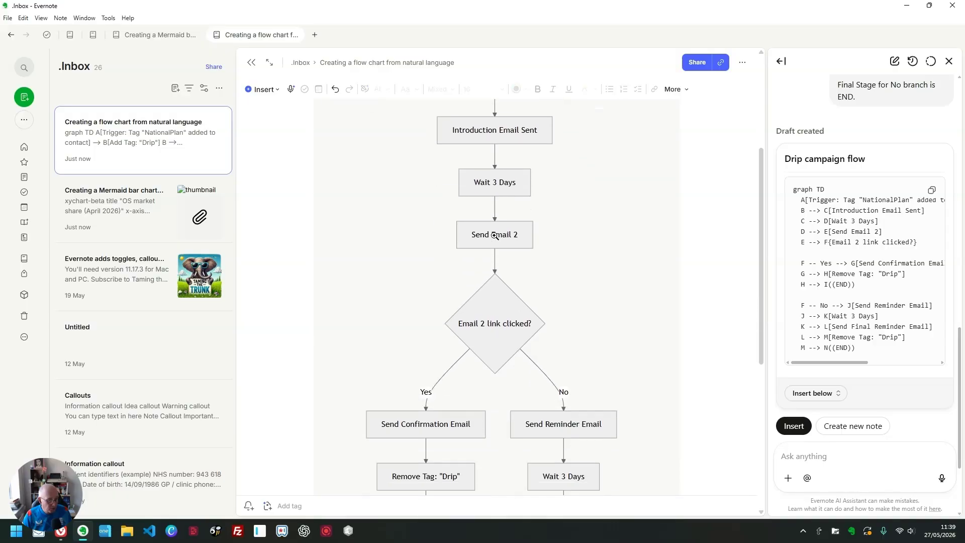
scroll(513, 223, down, 1)
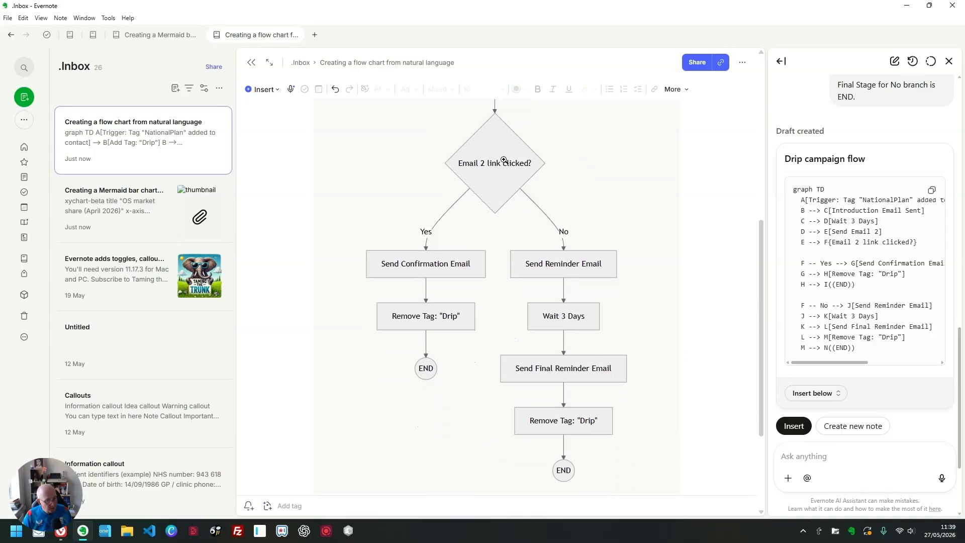
scroll(605, 334, down, 2)
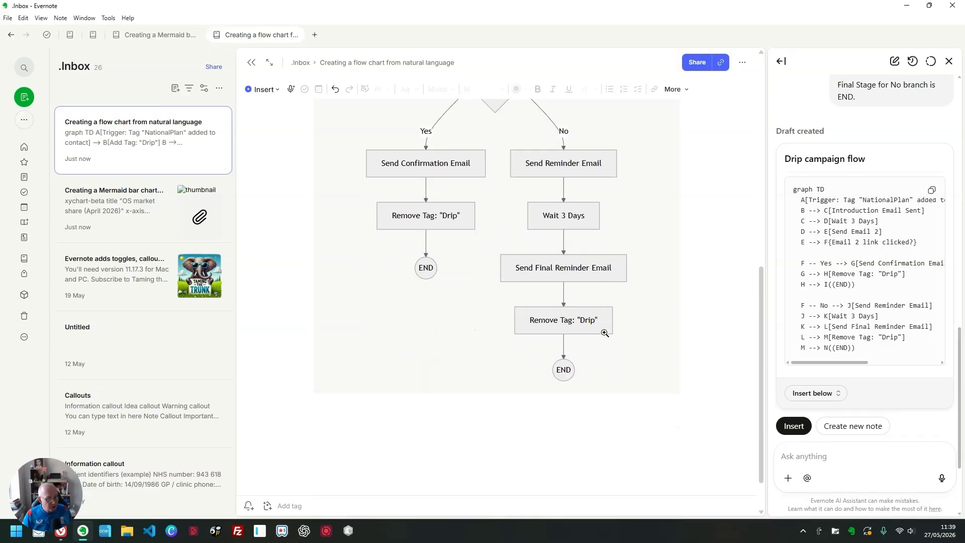
scroll(677, 299, up, 7)
scroll(678, 299, up, 3)
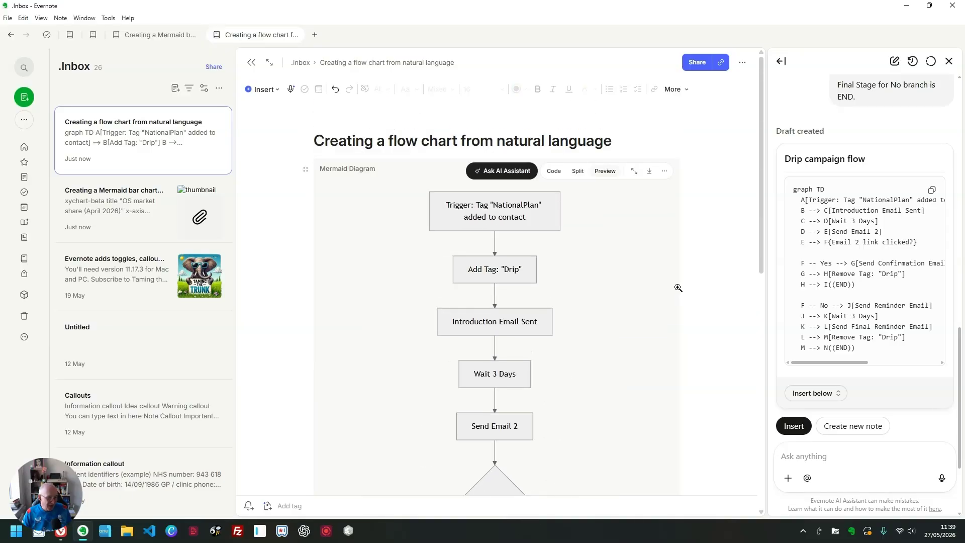